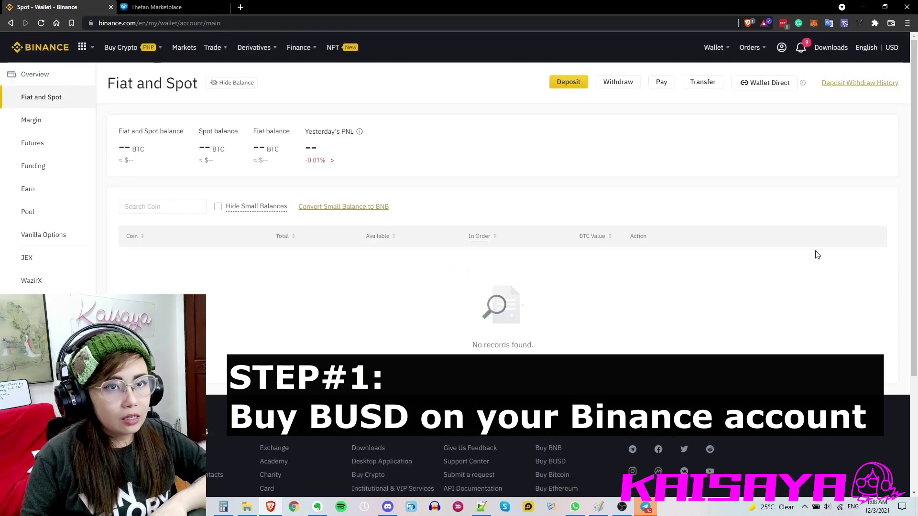
# Step: Bring up MetaMask's Import Tokens panel over the Etherscan Binance USD (BUSD) token page
pyautogui.moveTo(721, 50)
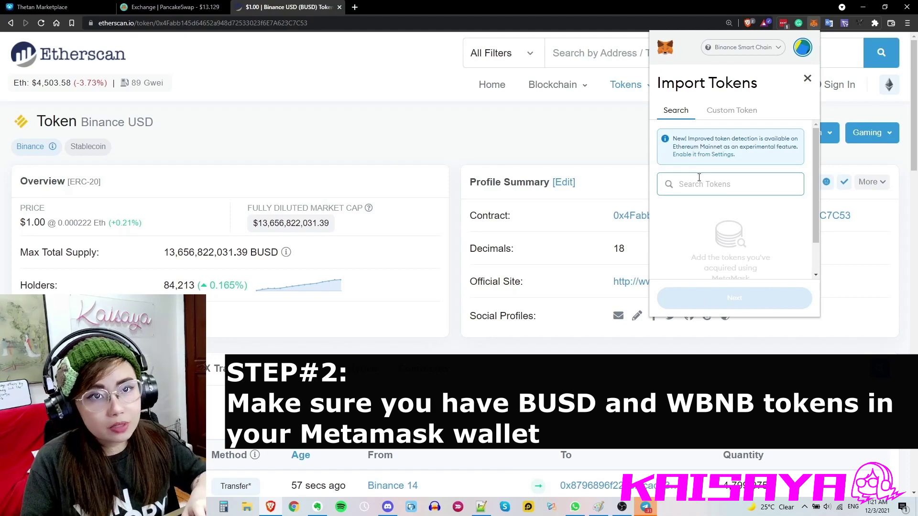
# Step: Search MetaMask's importable tokens for 'busd' then 'wbnb', then close the panel and Etherscan tab
pyautogui.click(701, 174)
pyautogui.write('busd')
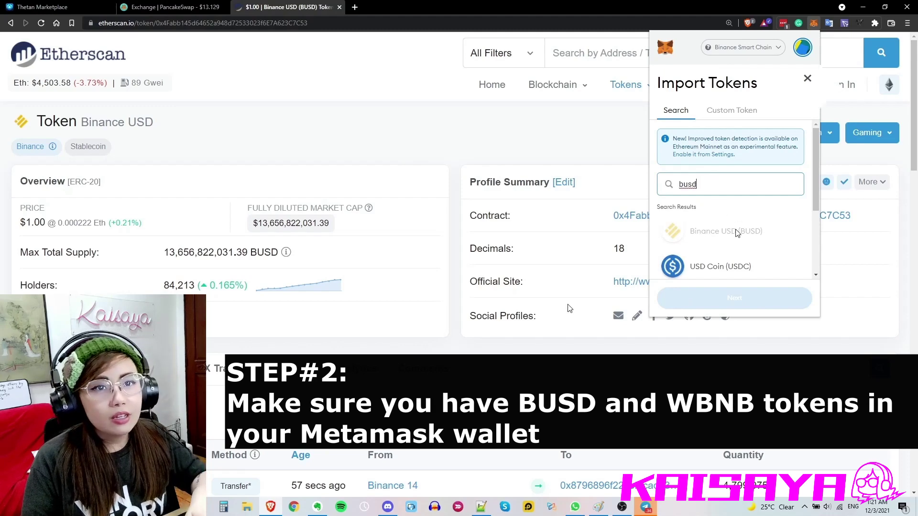
pyautogui.doubleClick(715, 182)
pyautogui.press('BackSpace')
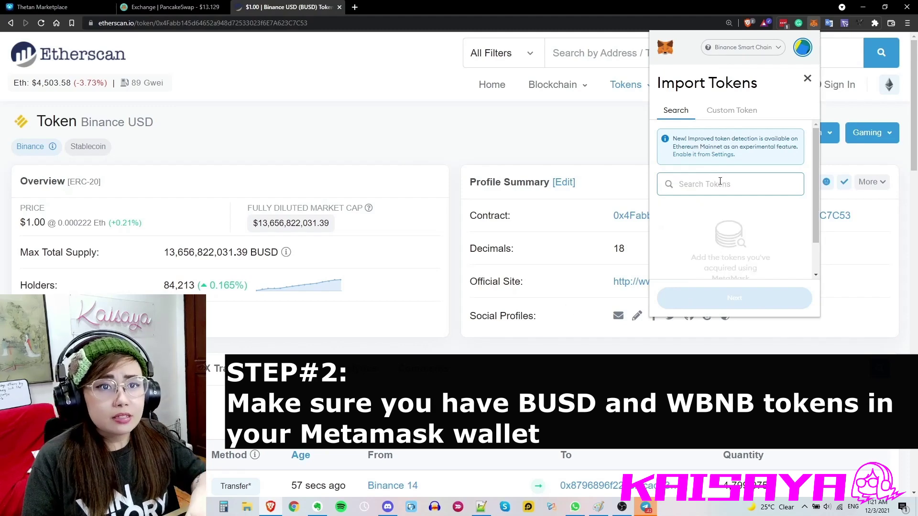
pyautogui.write('wbnb')
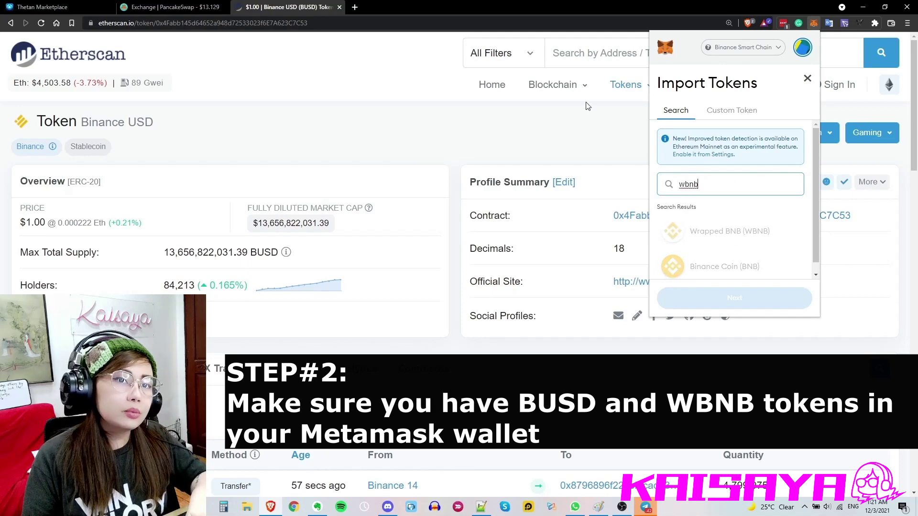
pyautogui.click(587, 106)
pyautogui.hotkey('ctrl', 'w')
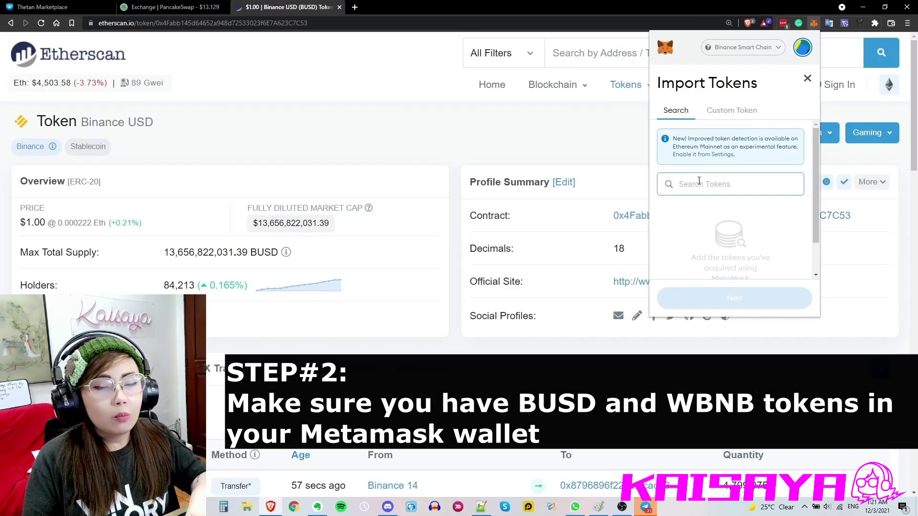
# Step: Repeat the 'busd' and 'wbnb' token searches, then close the panel and return to PancakeSwap
pyautogui.click(700, 183)
pyautogui.write('busd')
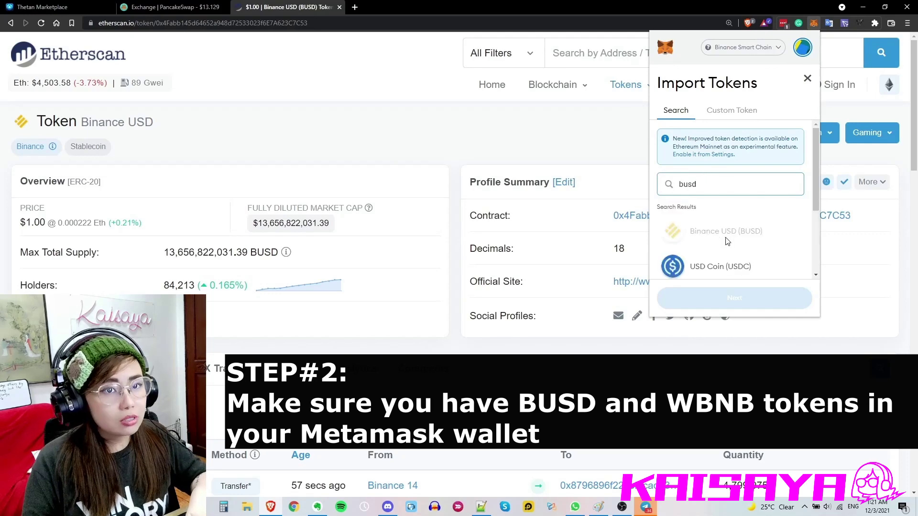
pyautogui.doubleClick(720, 183)
pyautogui.press('BackSpace')
pyautogui.write('wbnb')
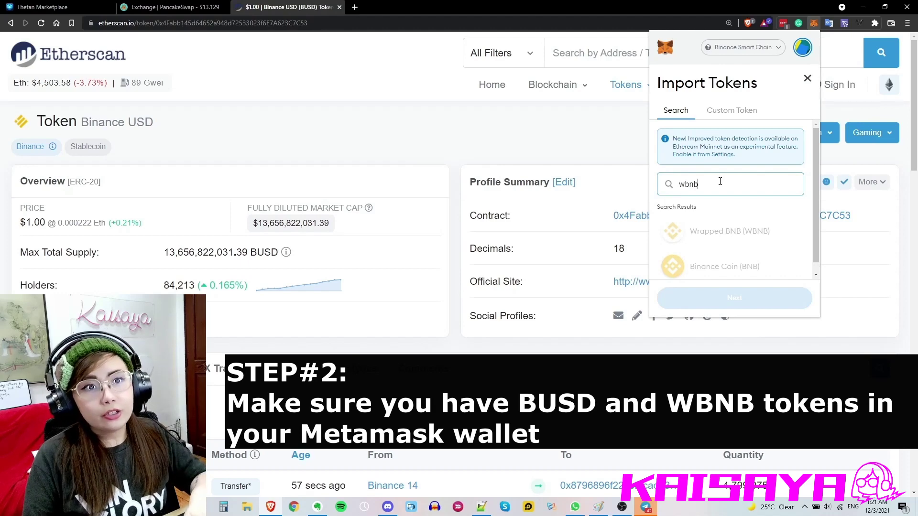
pyautogui.click(584, 107)
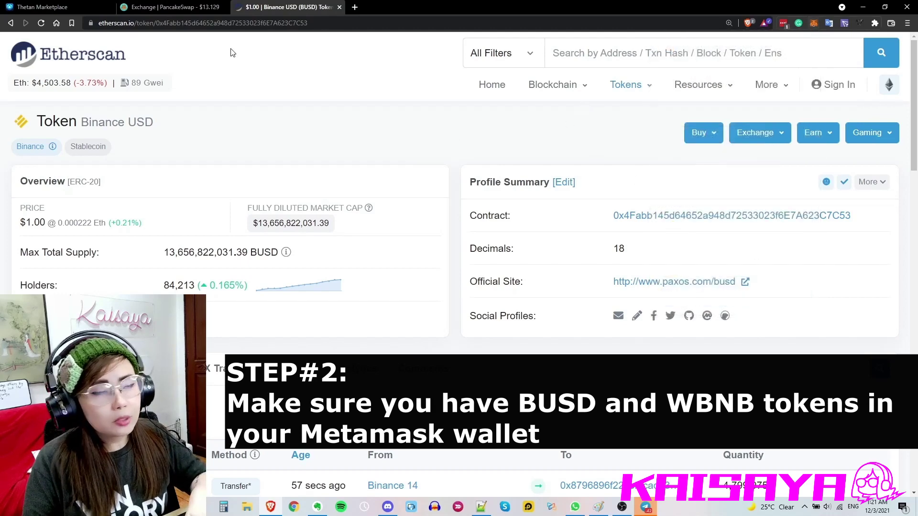
pyautogui.click(340, 7)
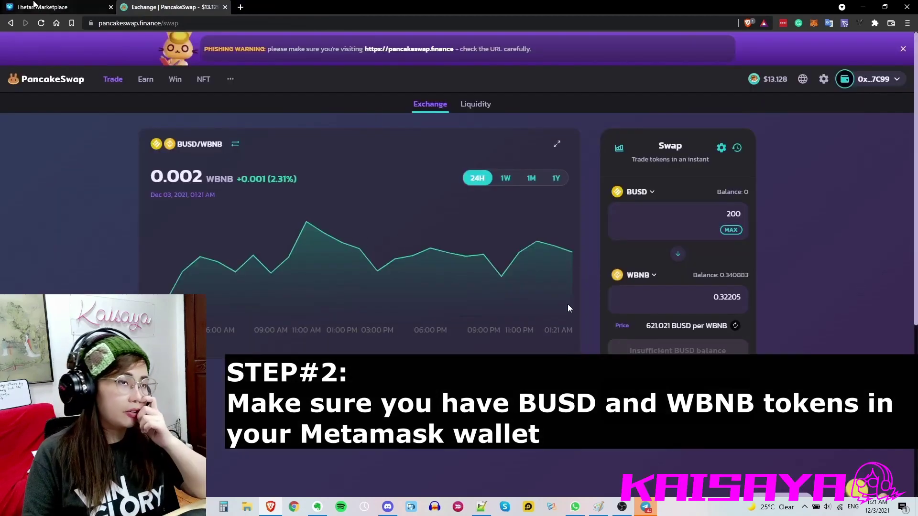
# Step: Switch away from the PancakeSwap swap page to the other browser tab
pyautogui.click(45, 7)
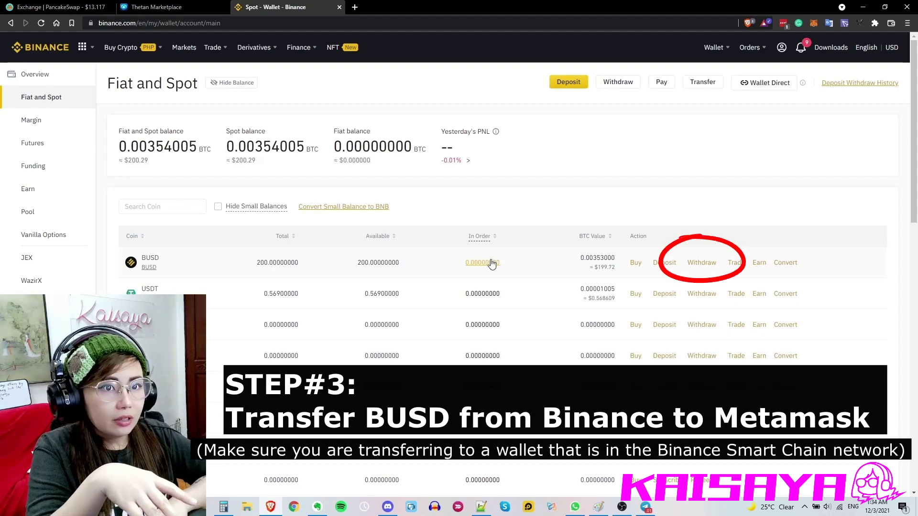
# Step: Start a BUSD withdrawal and list the saved BSC addresses in the Address Book
pyautogui.click(710, 264)
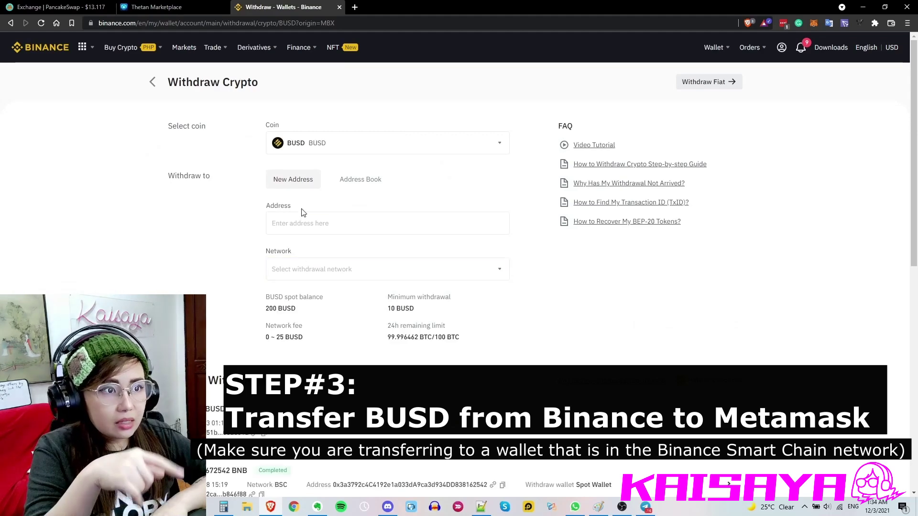
pyautogui.click(355, 186)
pyautogui.click(323, 224)
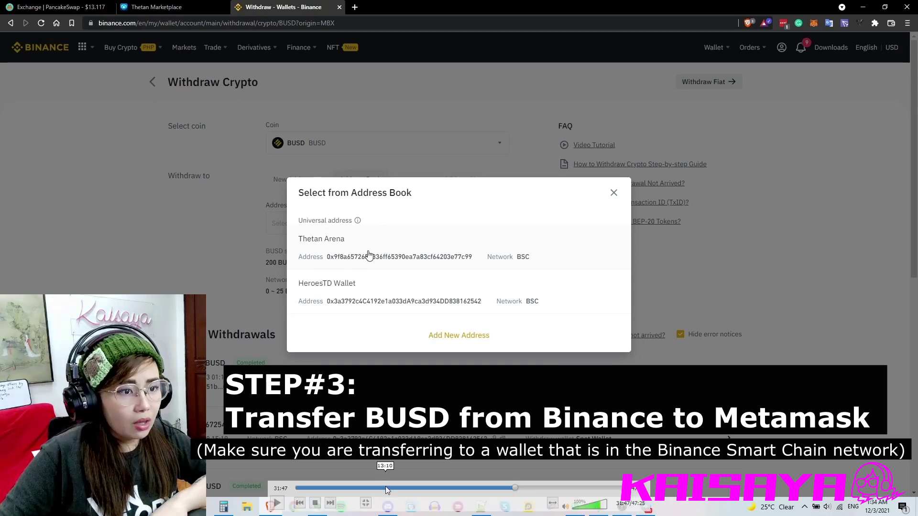
pyautogui.click(385, 487)
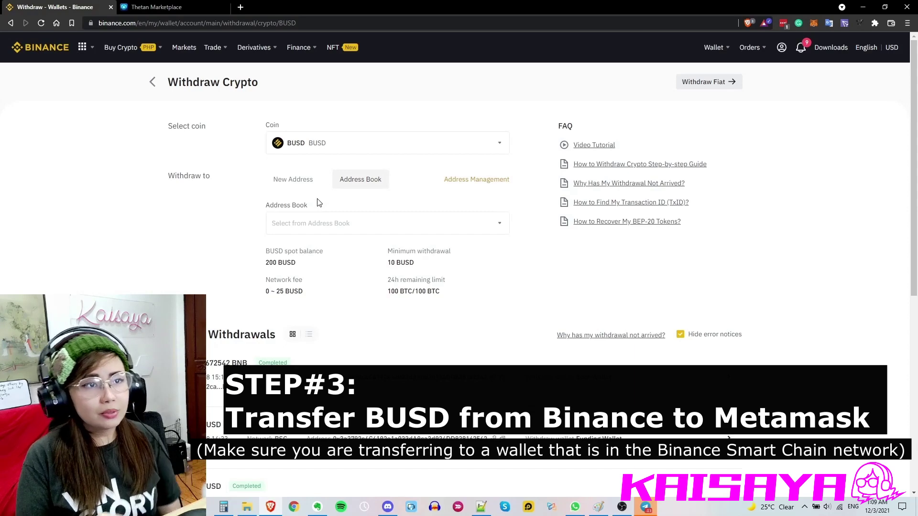
# Step: Go from the withdrawal page to Address Management and open the Add Withdrawal Address form
pyautogui.click(293, 184)
pyautogui.click(360, 185)
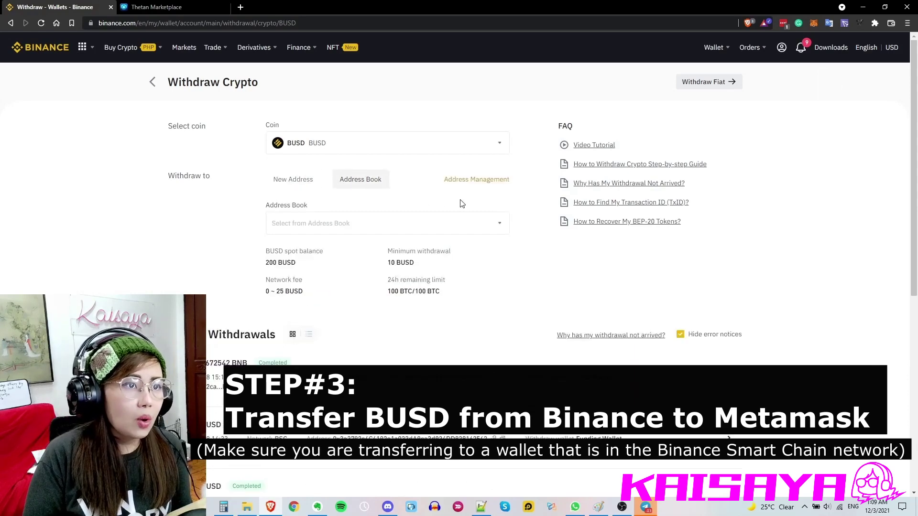
pyautogui.click(481, 186)
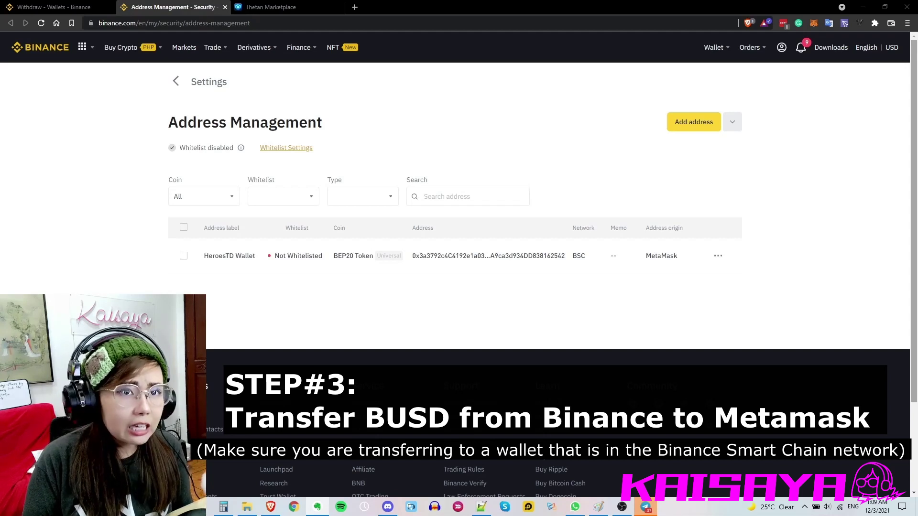
pyautogui.click(699, 123)
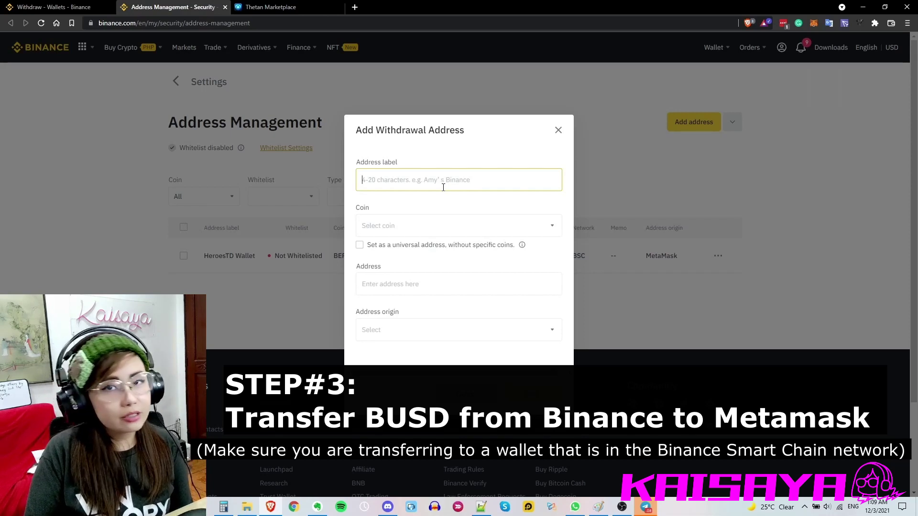
# Step: Label the address 'Thetan Arena', dismiss the coin picker, and tick 'Set as a universal address'
pyautogui.write('Thetan Arena')
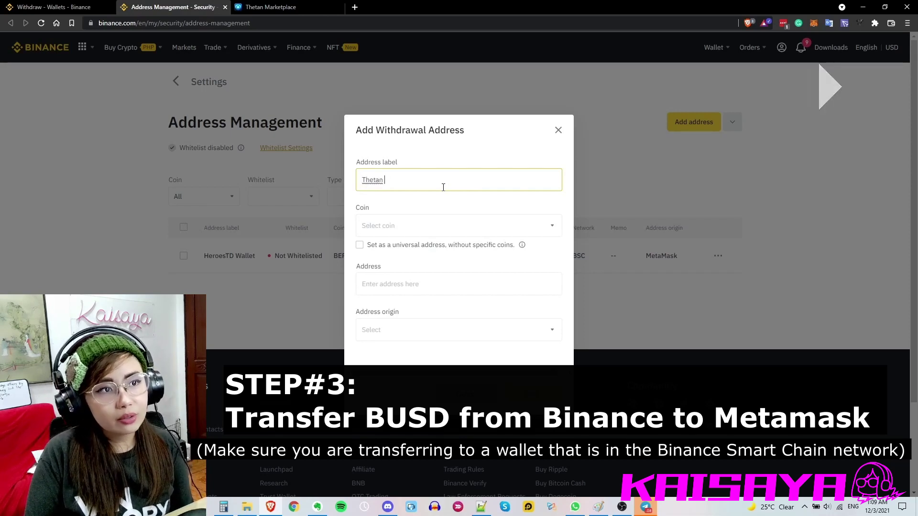
pyautogui.click(424, 224)
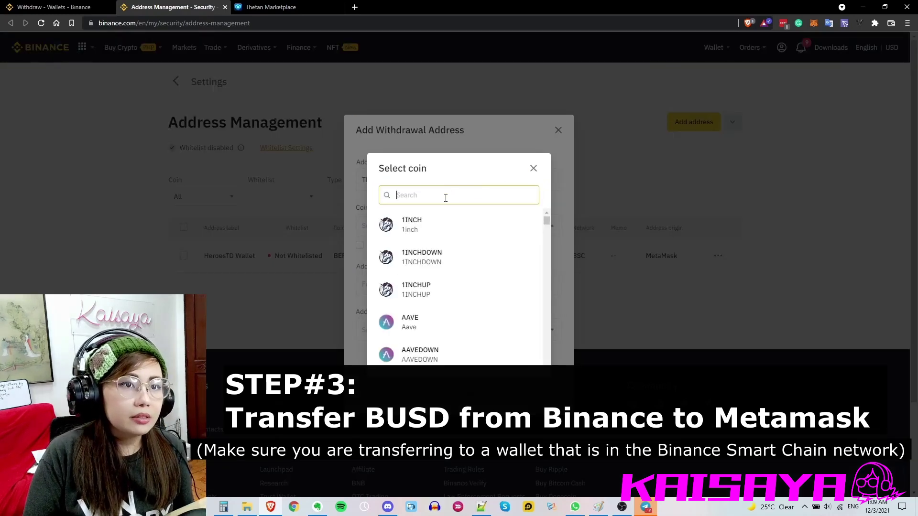
pyautogui.click(534, 170)
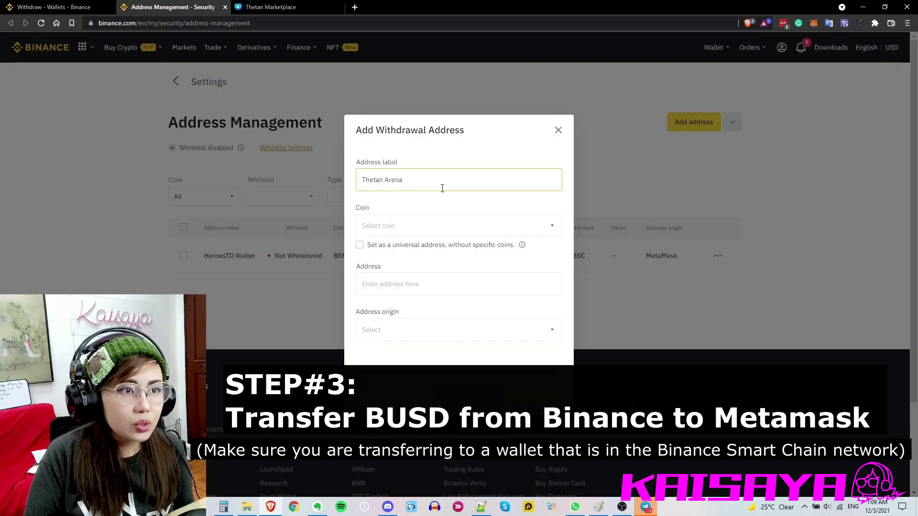
pyautogui.click(419, 226)
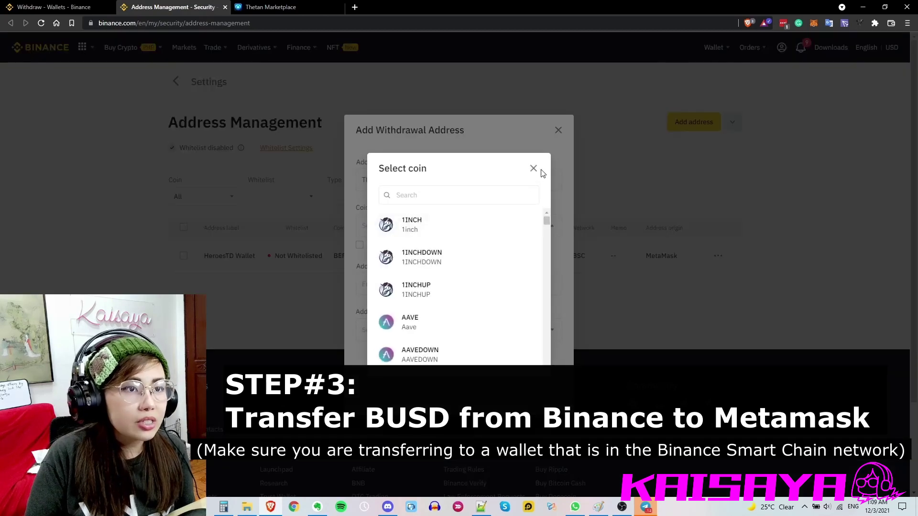
pyautogui.click(362, 247)
pyautogui.click(360, 246)
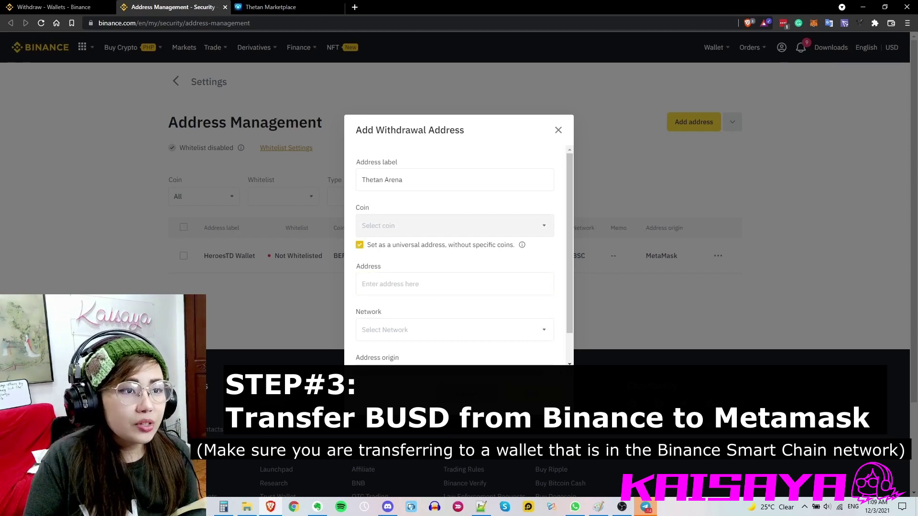
# Step: Paste the MetaMask wallet address and set its network to BSC
pyautogui.click(455, 285)
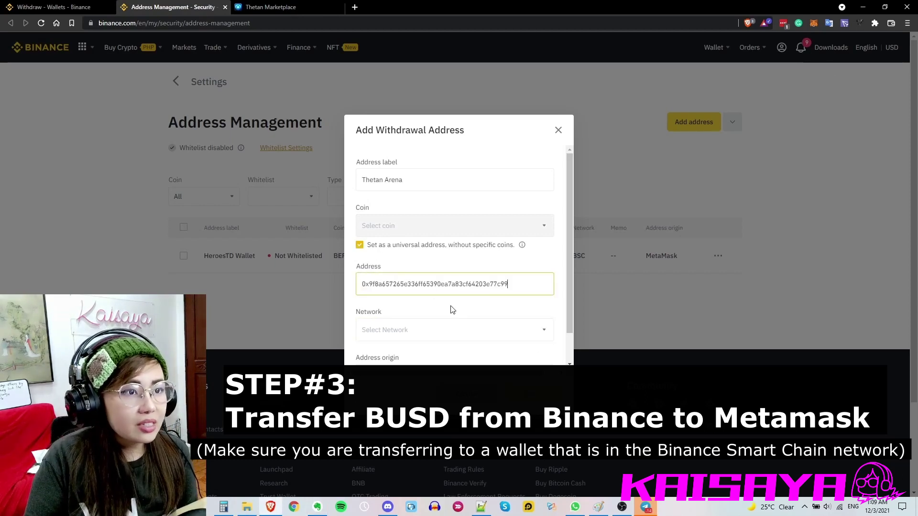
pyautogui.click(452, 331)
pyautogui.click(421, 262)
pyautogui.scroll(-1, 478, 334)
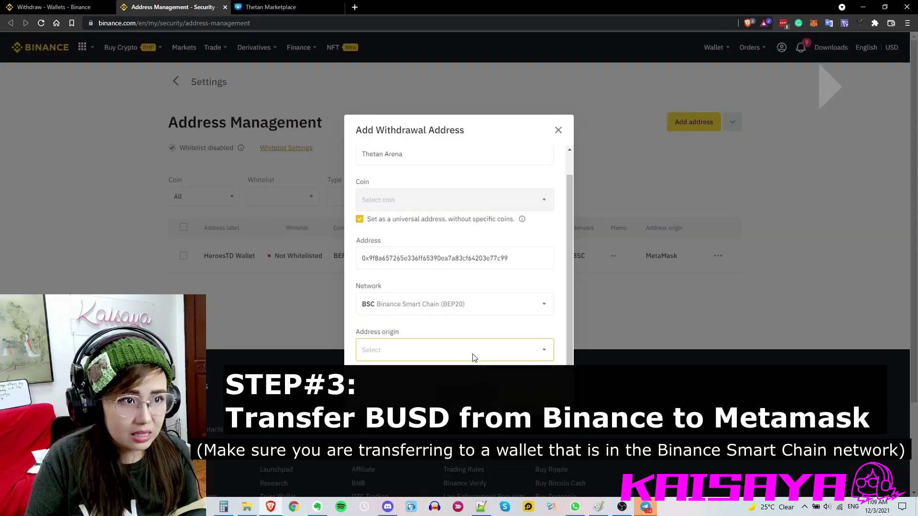
# Step: Set the address origin to the MetaMask wallet, submit, and enter the authenticator code
pyautogui.click(472, 357)
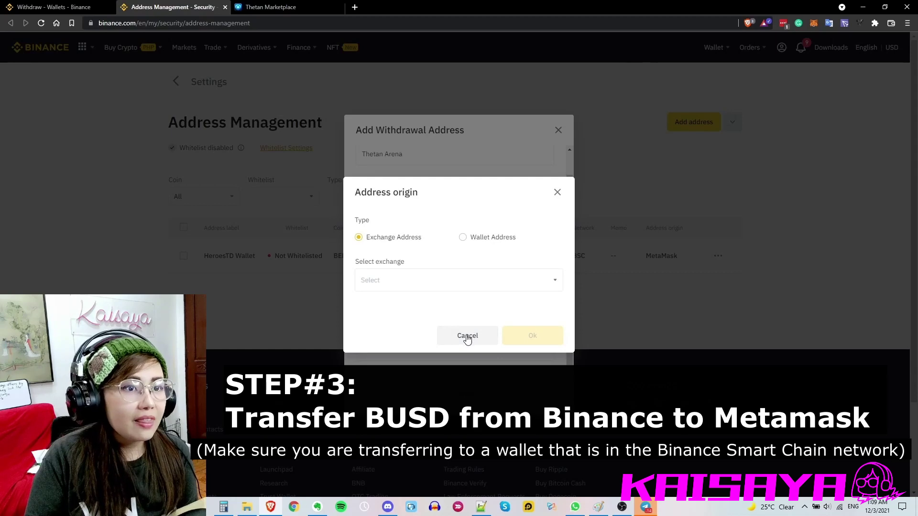
pyautogui.click(471, 335)
pyautogui.click(475, 357)
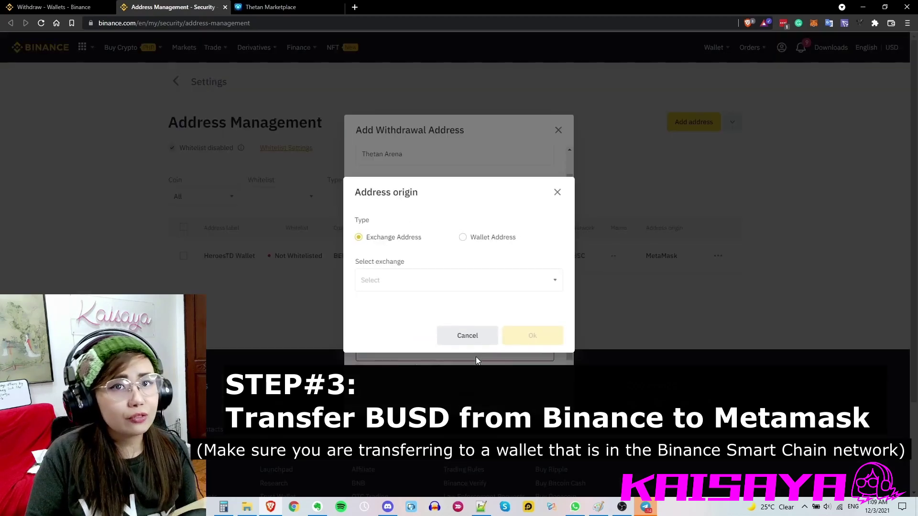
pyautogui.click(450, 291)
pyautogui.scroll(-4, 483, 344)
pyautogui.click(493, 239)
pyautogui.click(468, 281)
pyautogui.scroll(-5, 457, 330)
pyautogui.scroll(4, 419, 329)
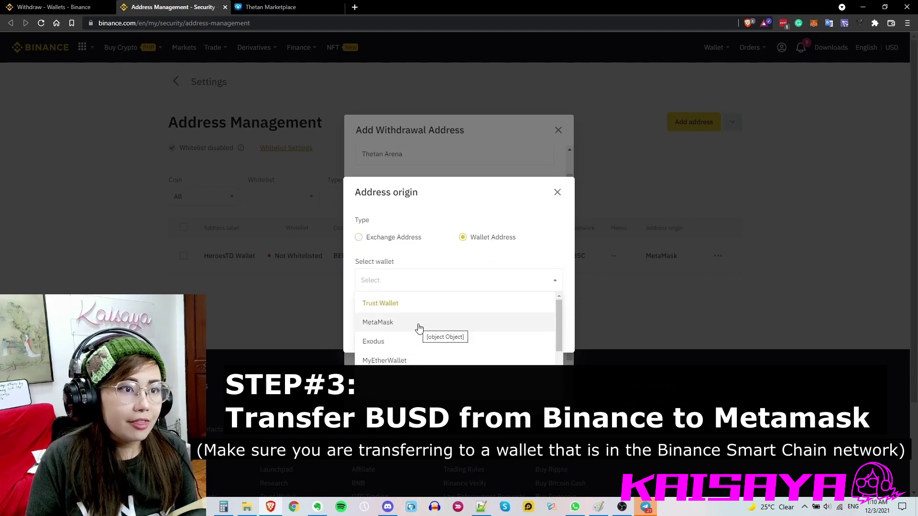
pyautogui.click(419, 323)
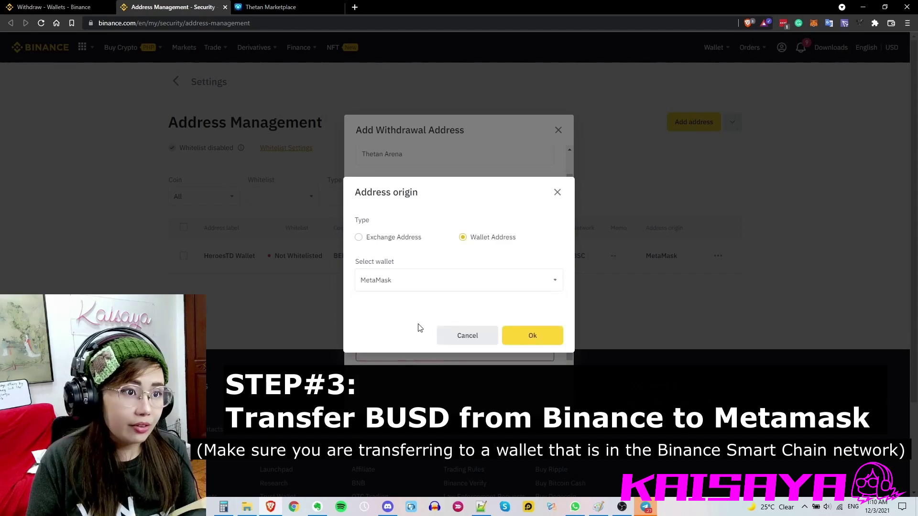
pyautogui.click(541, 338)
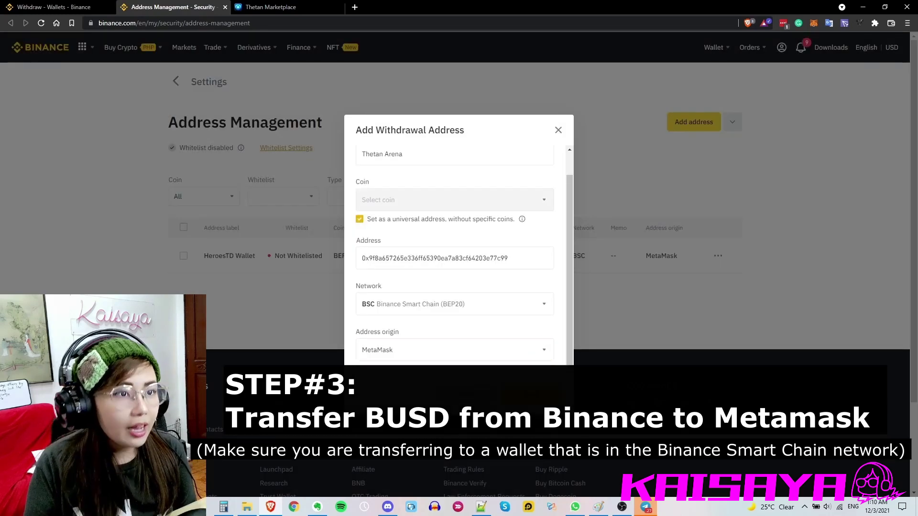
pyautogui.click(454, 393)
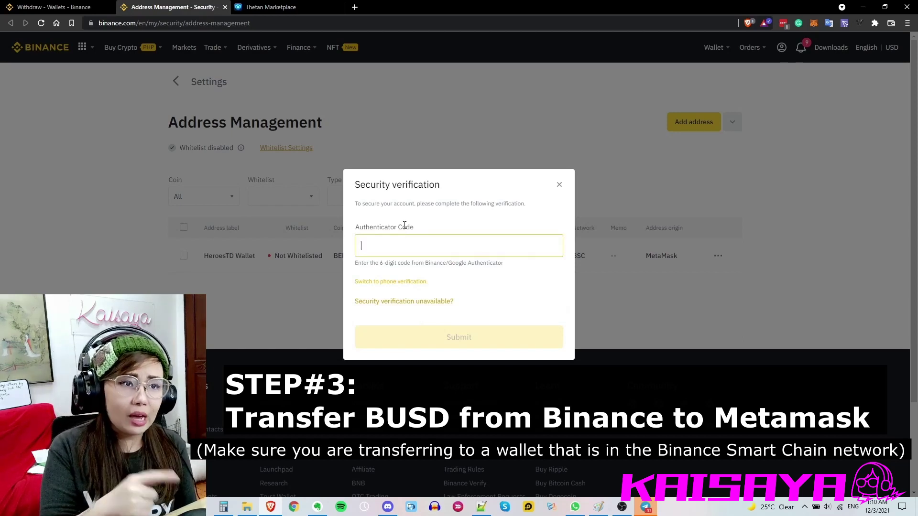
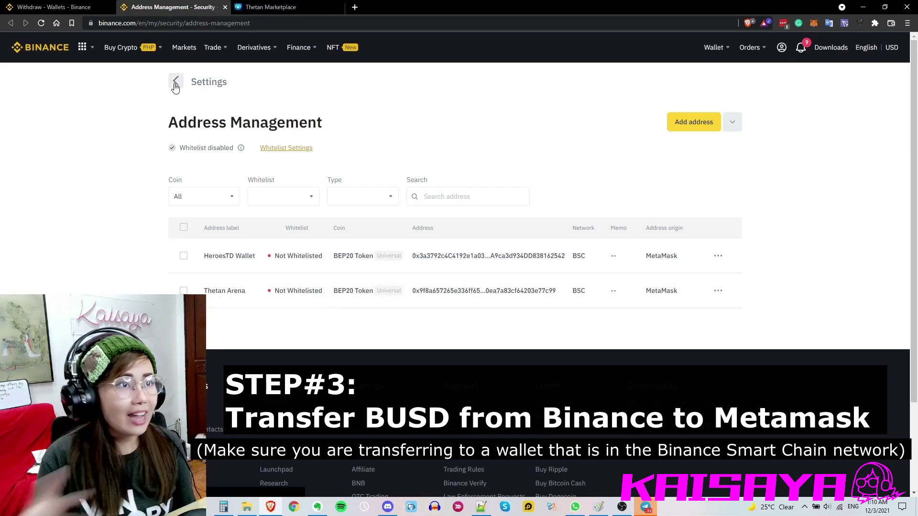
# Step: Withdraw 200 BUSD at zero fee to the Thetan Arena address on BSC (BEP20)
pyautogui.moveTo(350, 486)
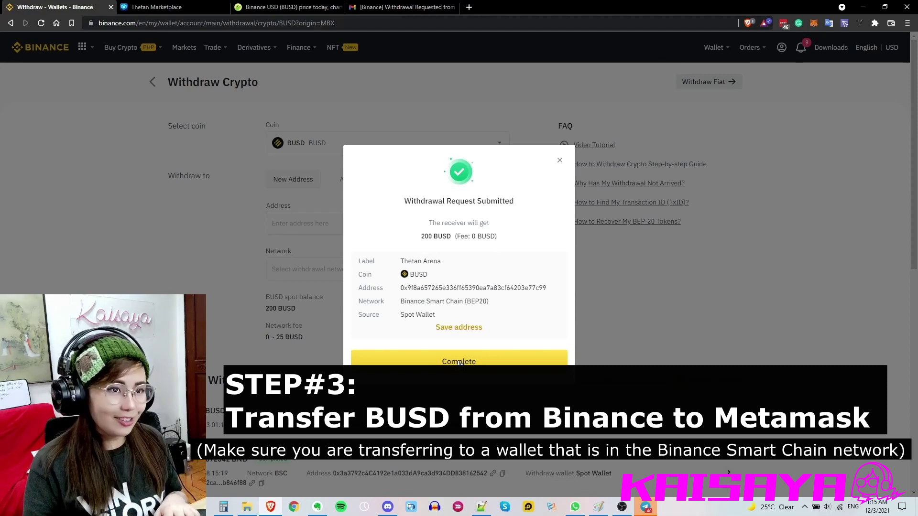
# Step: Complete the withdrawal dialog and check token balances in the MetaMask wallet
pyautogui.click(459, 362)
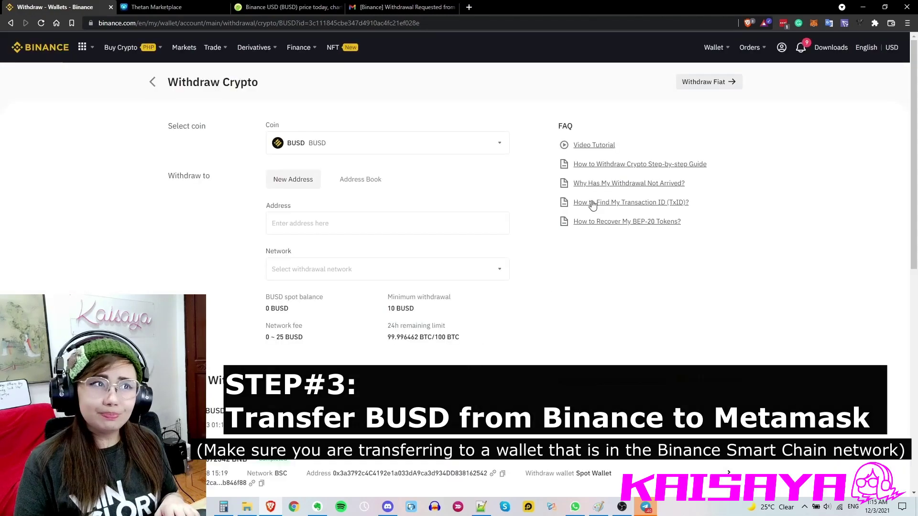
pyautogui.click(814, 23)
pyautogui.scroll(-3, 762, 244)
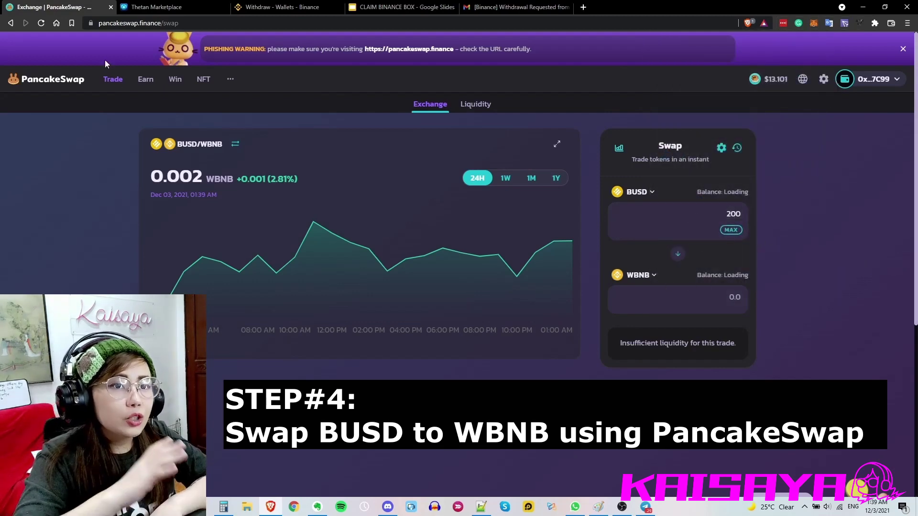
# Step: Reload the PancakeSwap swap page in a fresh tab, replacing the stale one
pyautogui.click(128, 24)
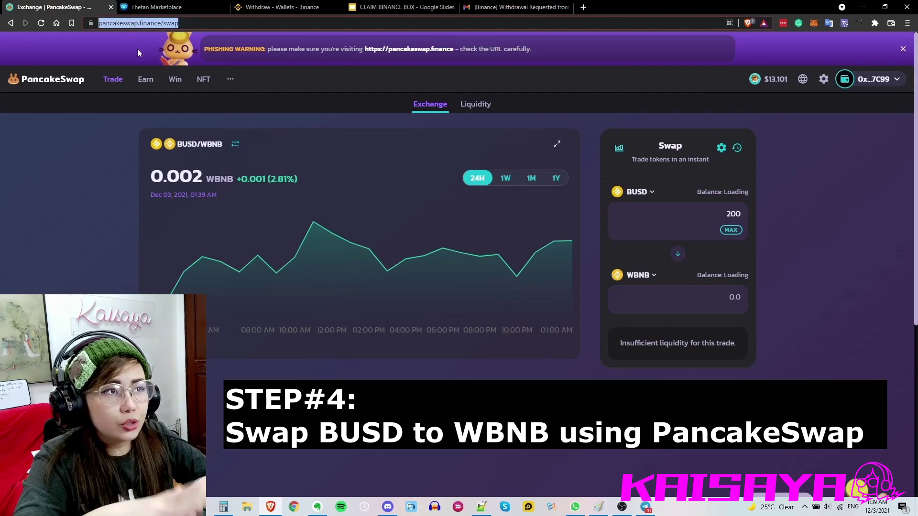
pyautogui.hotkey('ctrl', 'c')
pyautogui.hotkey('ctrl', 'w')
pyautogui.hotkey('ctrl', 't')
pyautogui.hotkey('ctrl', 'v')
pyautogui.press('Return')
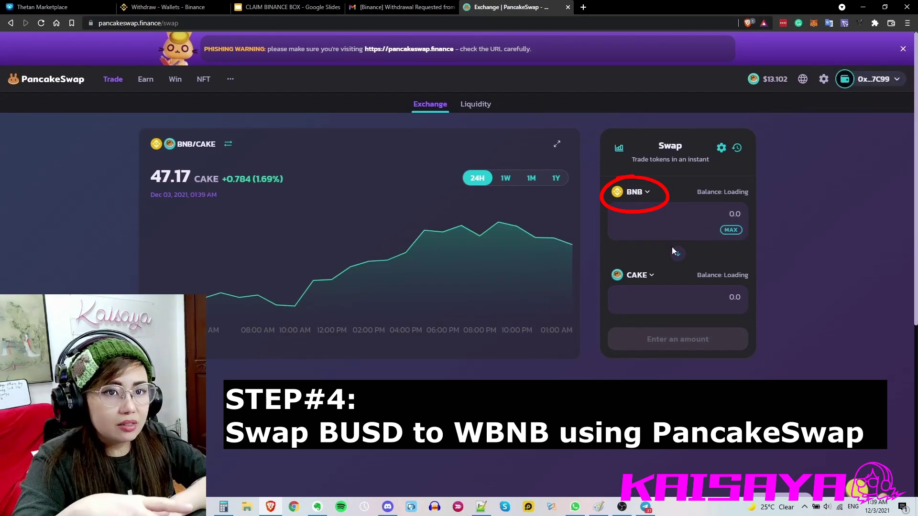
# Step: Swap the full 200 BUSD balance into WBNB, quoted at 0.322809 WBNB
pyautogui.click(641, 193)
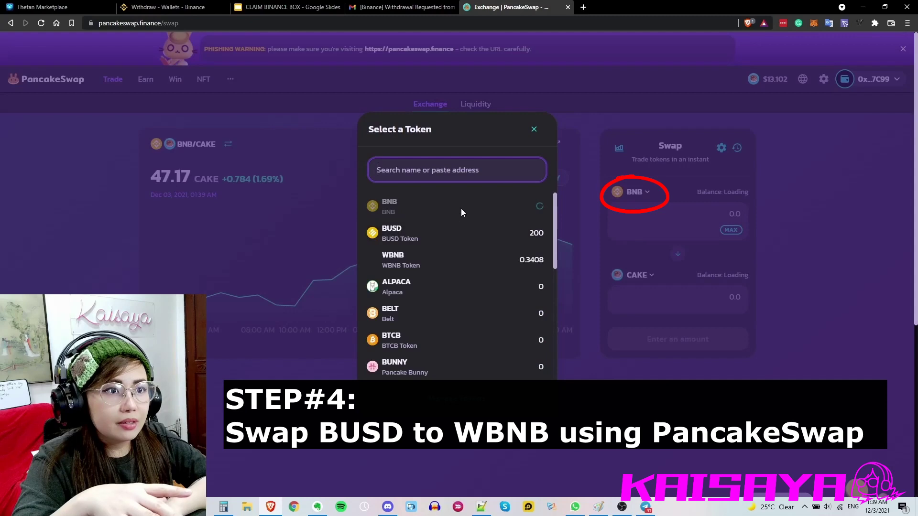
pyautogui.scroll(-1, 447, 318)
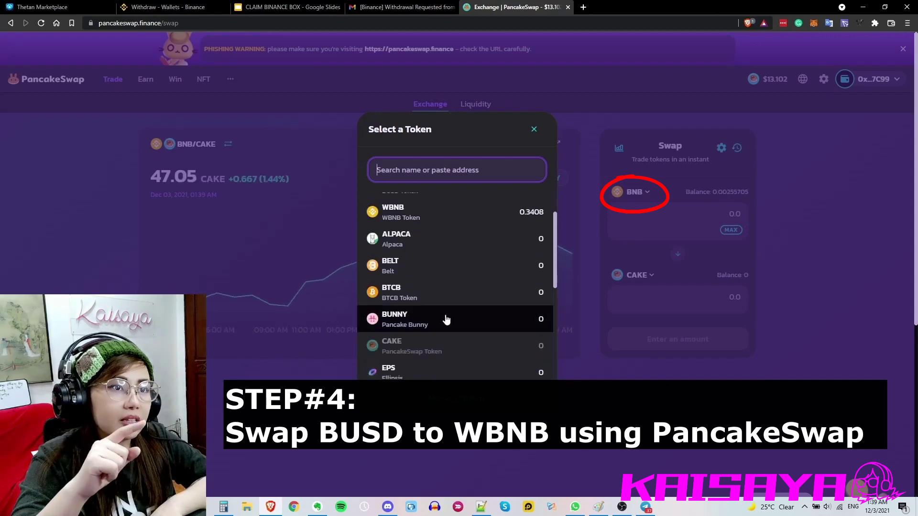
pyautogui.scroll(1, 445, 317)
pyautogui.click(501, 239)
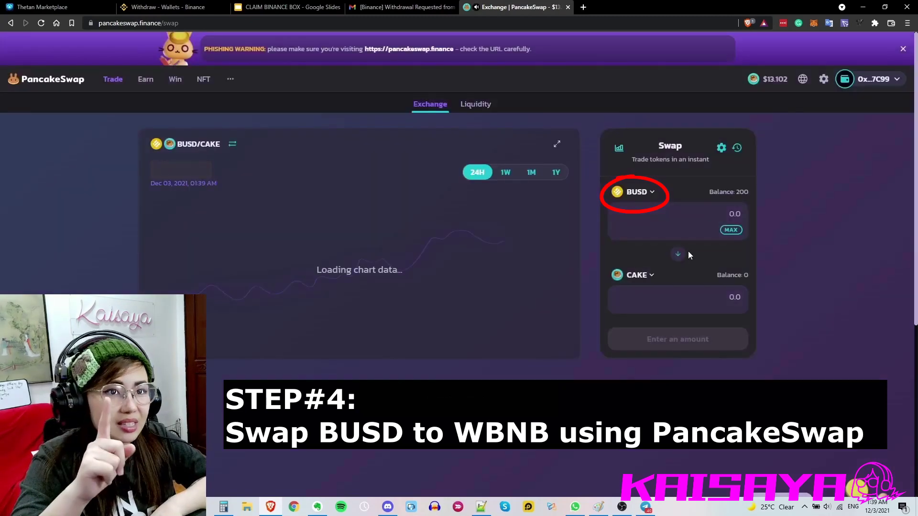
pyautogui.click(739, 232)
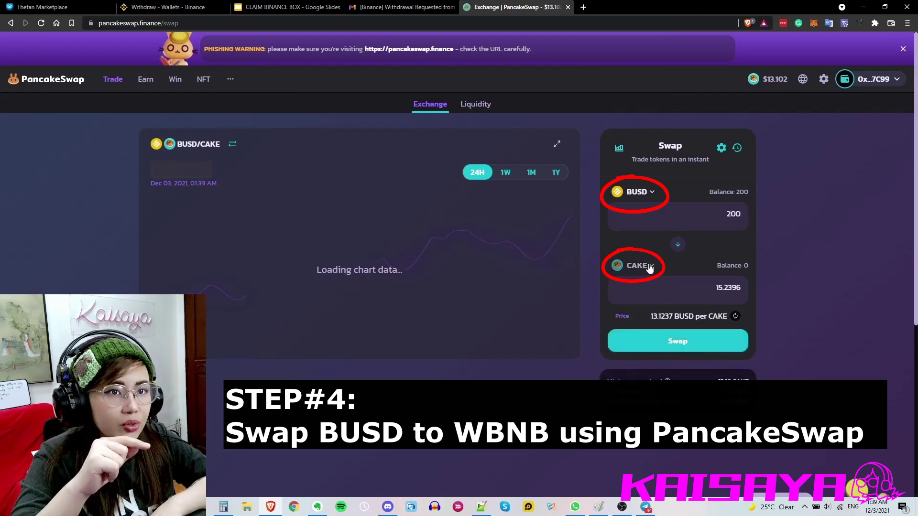
pyautogui.click(649, 267)
pyautogui.click(429, 268)
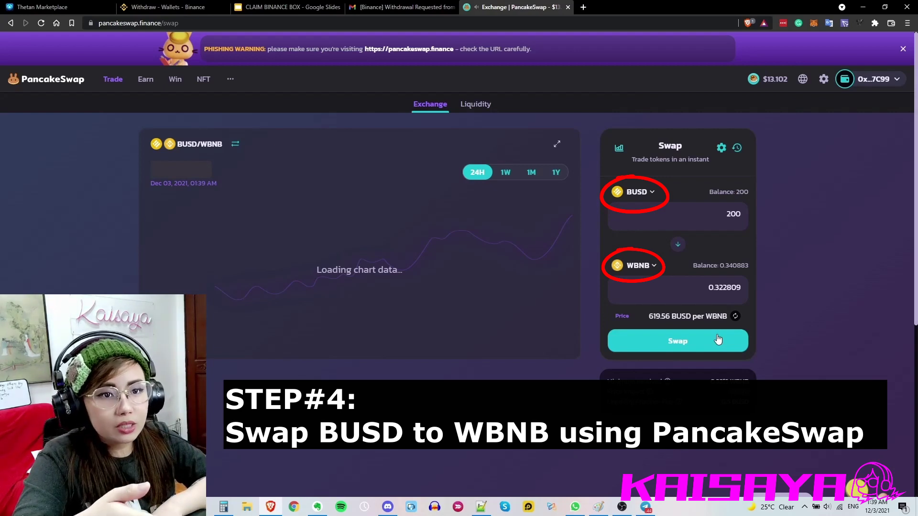
# Step: Submit the 200 BUSD to 0.322809 WBNB swap and approve it in MetaMask
pyautogui.click(688, 344)
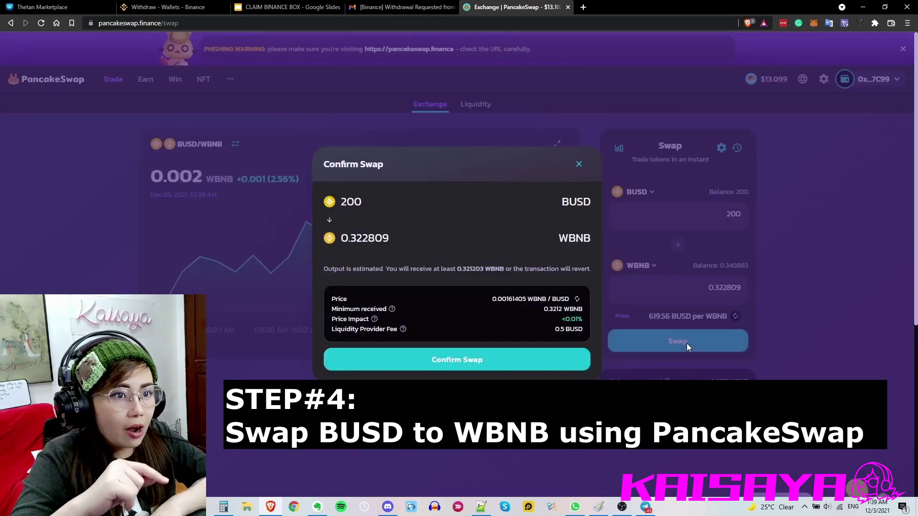
pyautogui.click(467, 364)
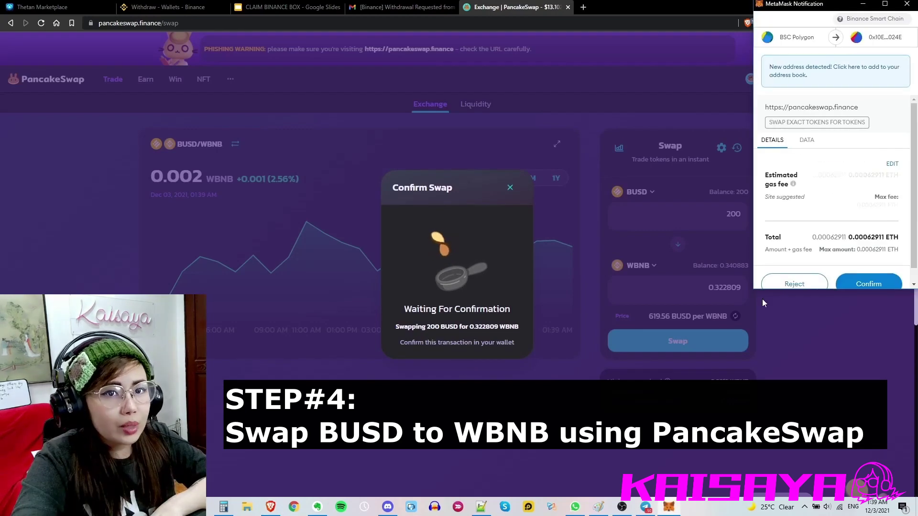
pyautogui.click(868, 283)
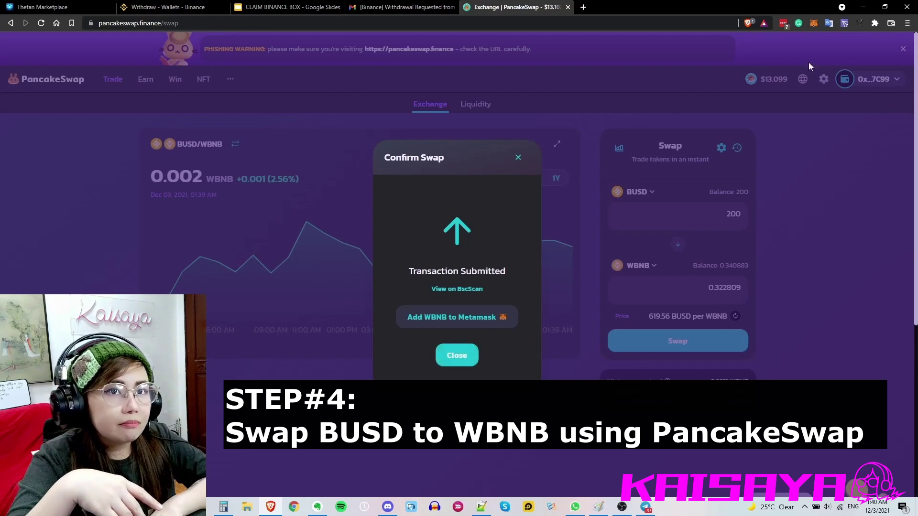
# Step: Review the pending swap and token balances in MetaMask, then close the PancakeSwap tab
pyautogui.click(813, 24)
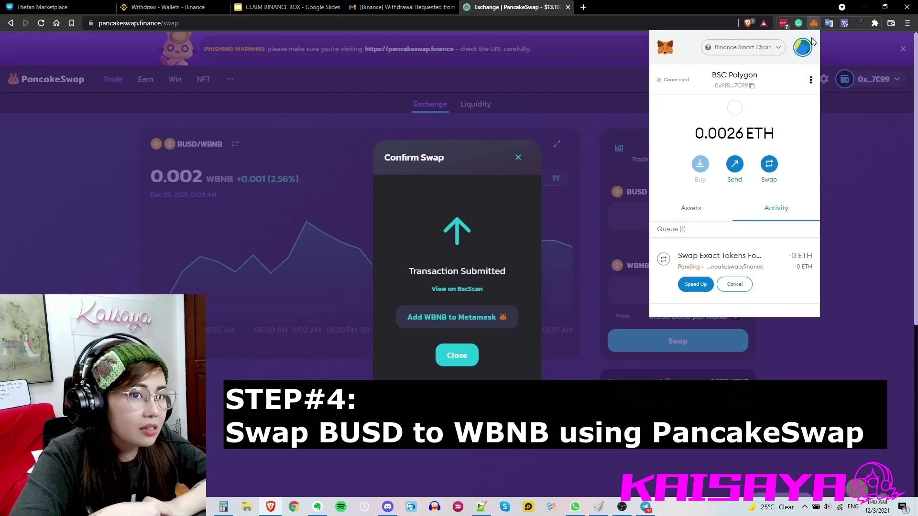
pyautogui.scroll(-2, 766, 211)
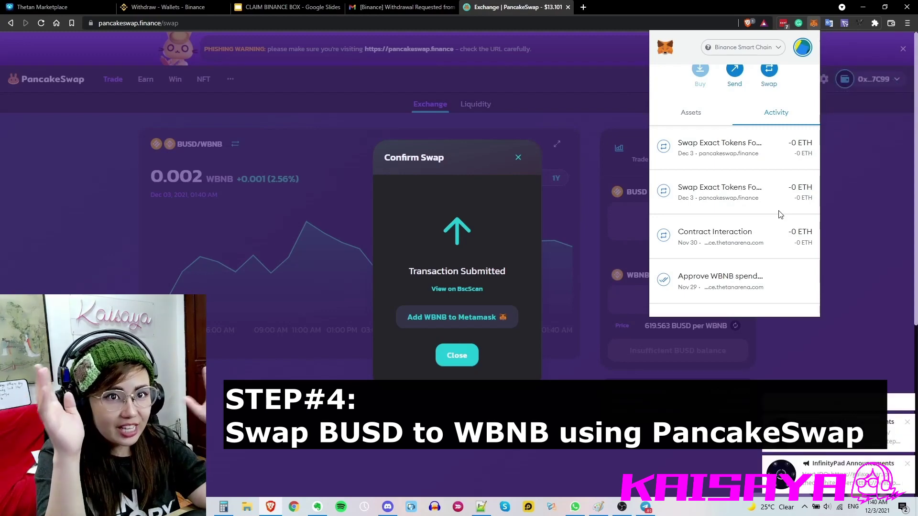
pyautogui.click(711, 120)
pyautogui.scroll(-3, 751, 239)
pyautogui.scroll(-3, 757, 264)
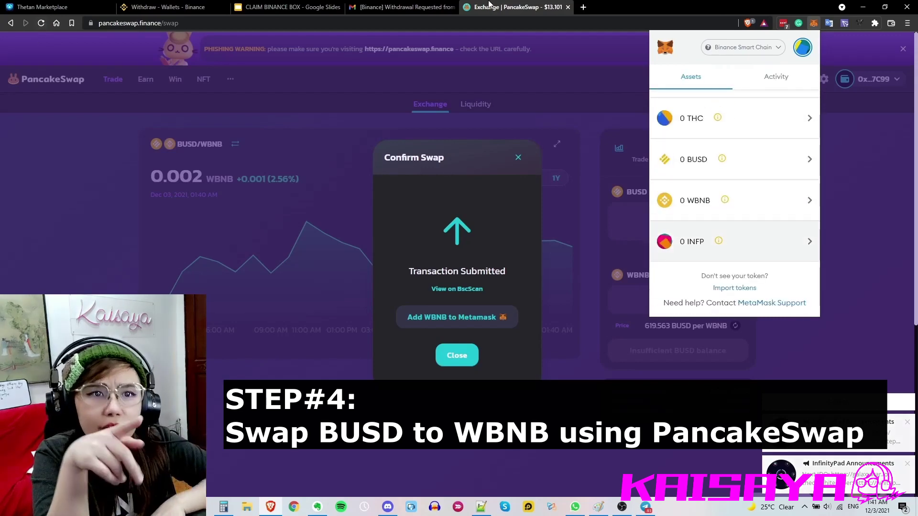
pyautogui.click(569, 7)
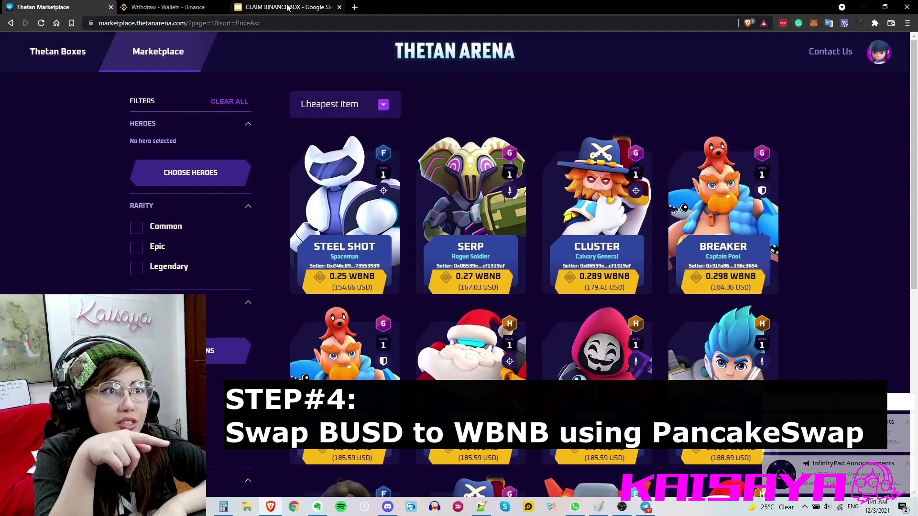
# Step: Close the withdrawal email tab and check the WBNB balance in MetaMask
pyautogui.click(453, 7)
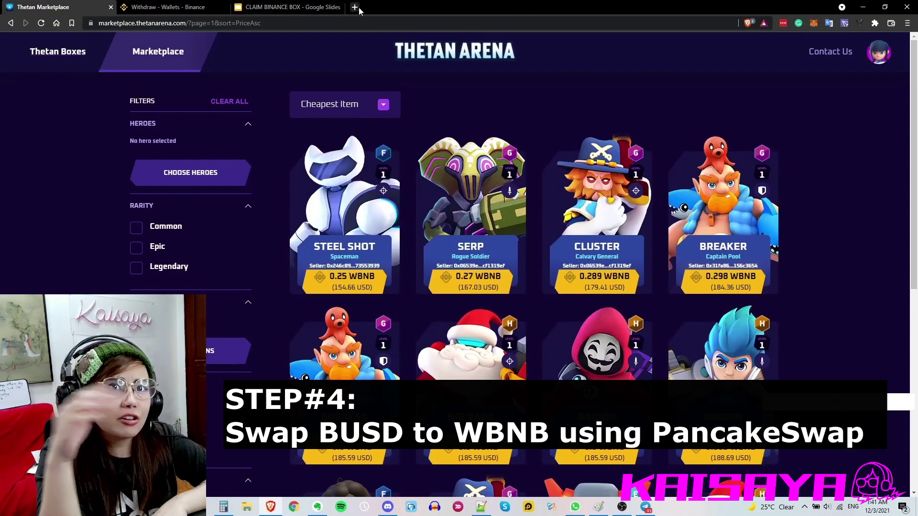
pyautogui.click(816, 23)
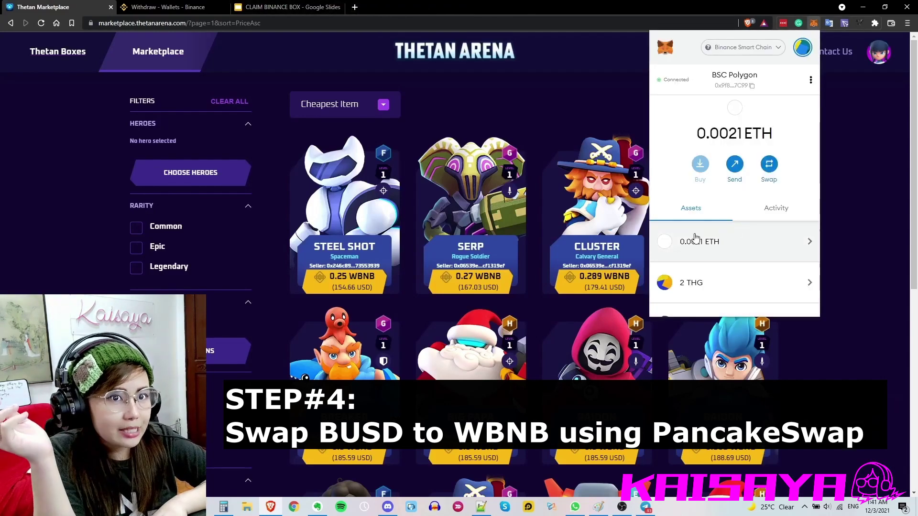
pyautogui.scroll(-3, 743, 268)
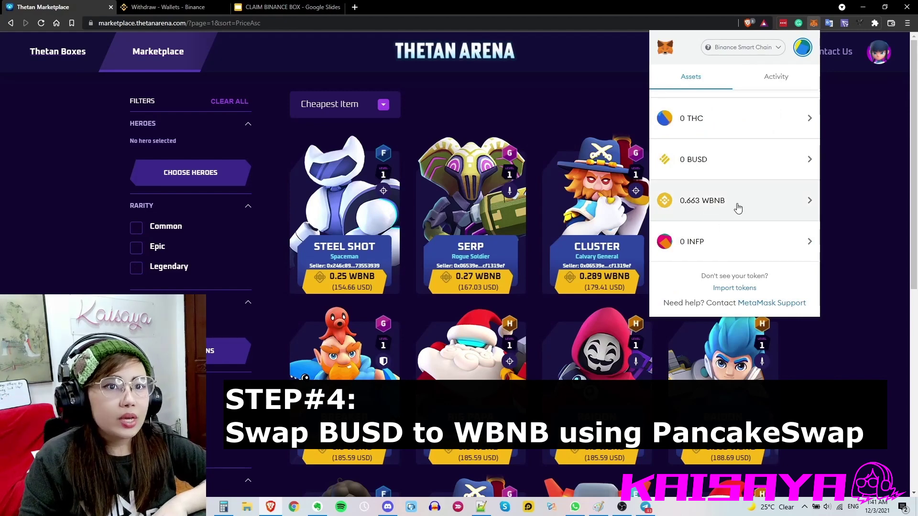
# Step: Remove the sort setting from the marketplace address, reload, and start the 0.300 WBNB Big Papa checkout
pyautogui.click(876, 209)
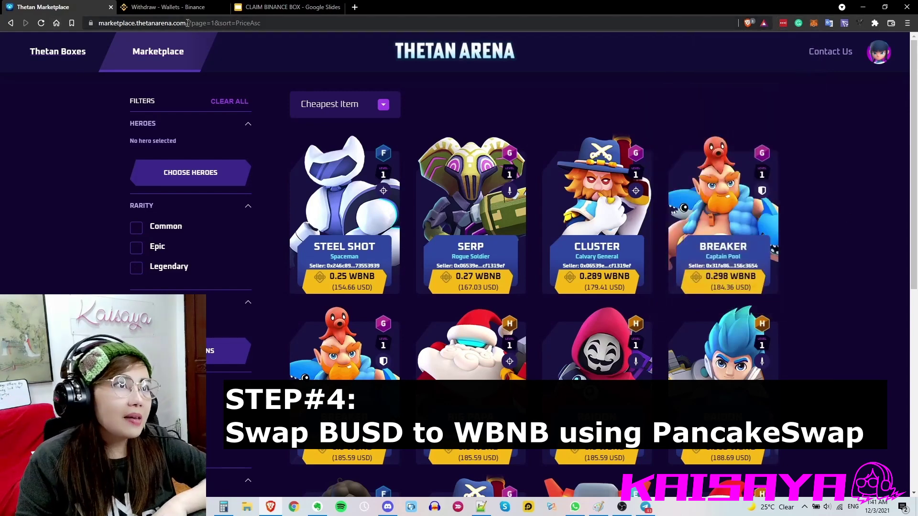
pyautogui.moveTo(208, 23); pyautogui.dragTo(802, 28)
pyautogui.press('BackSpace')
pyautogui.press('Return')
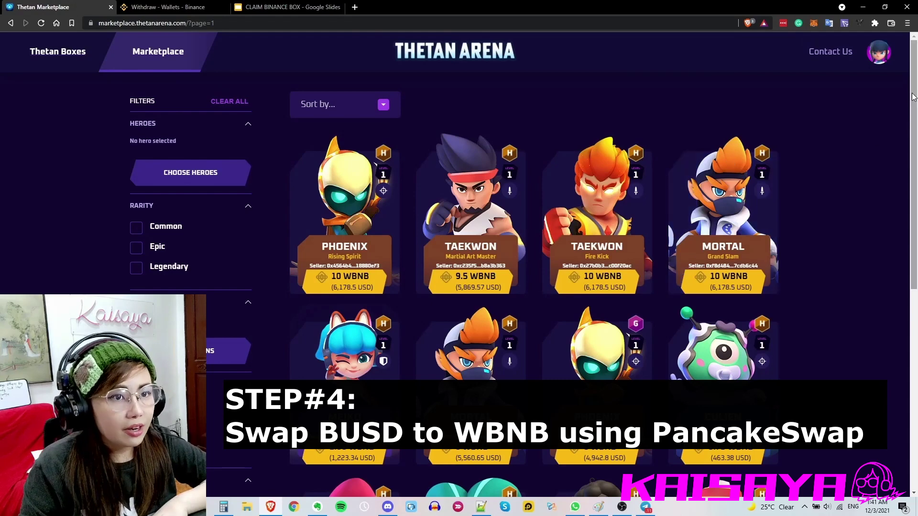
pyautogui.click(879, 51)
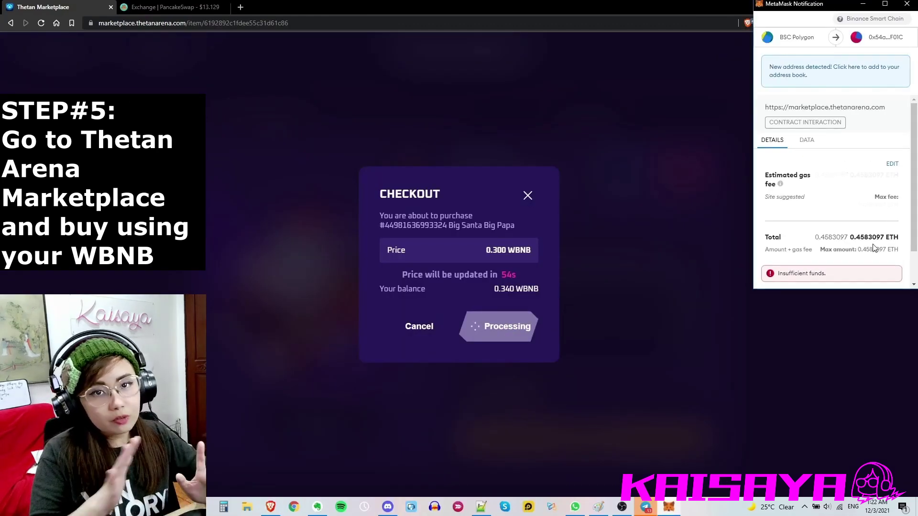
# Step: Reject the insufficient-funds MetaMask request, ending checkout with error 4001, and return to the listing
pyautogui.scroll(-2, 874, 248)
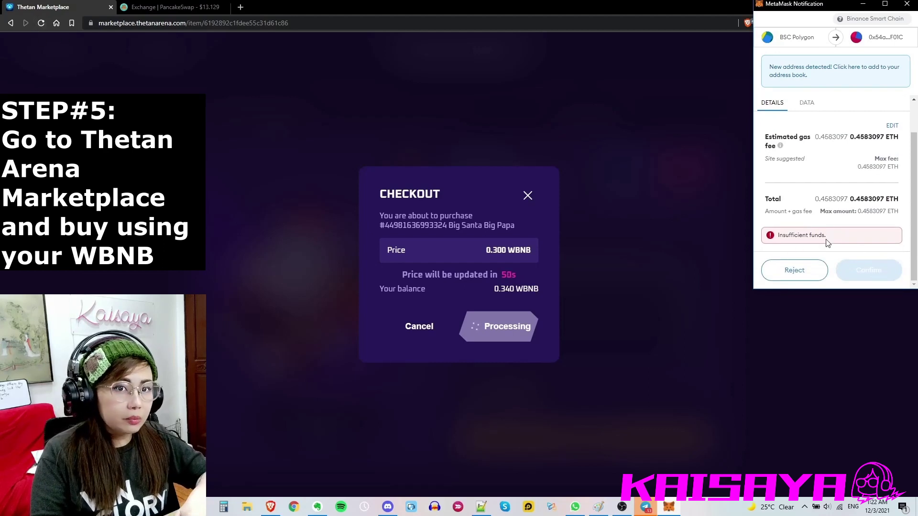
pyautogui.click(813, 277)
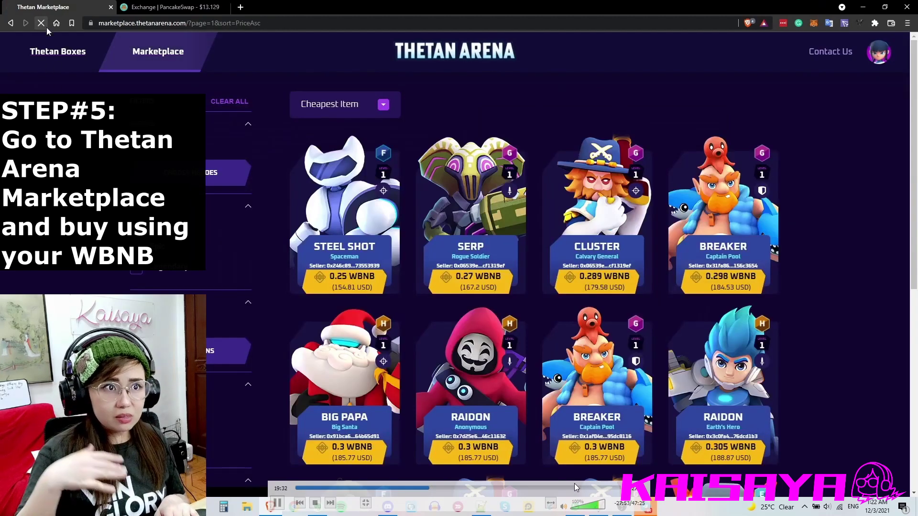
pyautogui.click(576, 484)
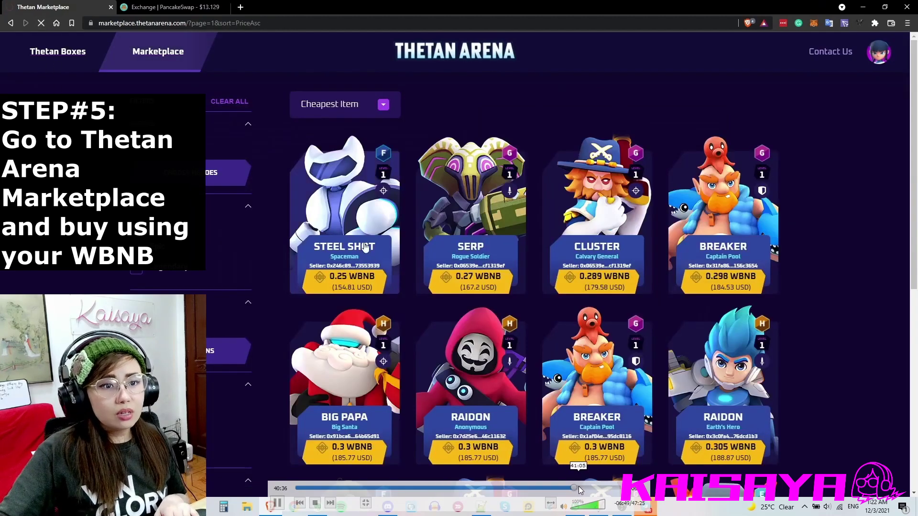
pyautogui.click(584, 488)
pyautogui.click(587, 488)
pyautogui.click(609, 487)
pyautogui.click(646, 329)
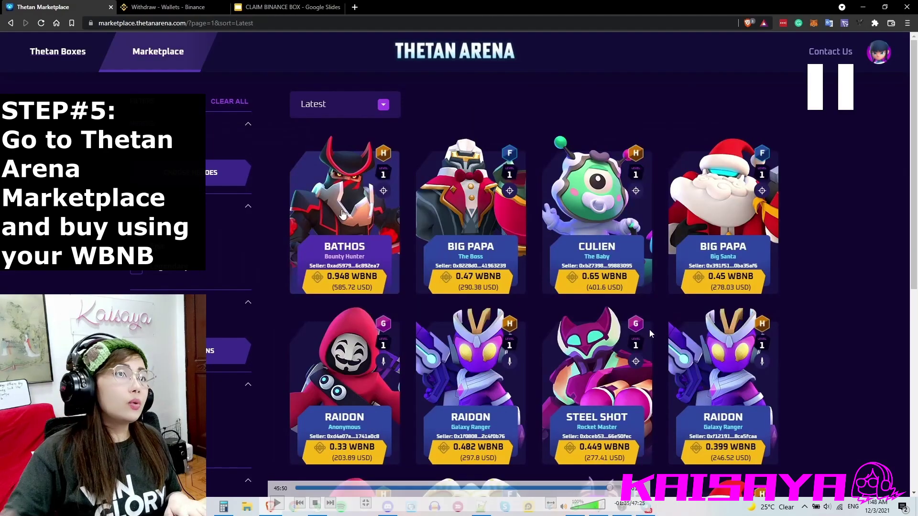